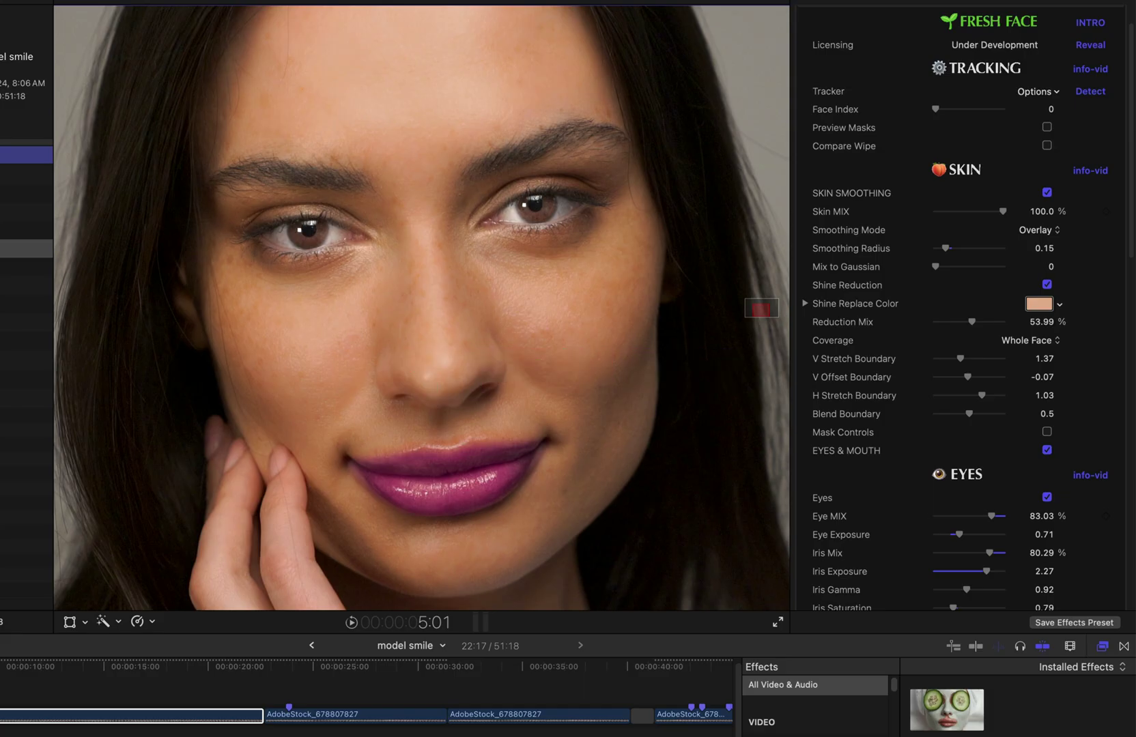
# Make the first clip active at its 9:17 lips-parted frame to show its Fresh Face settings.
pyautogui.scroll(-15, 890, 221)
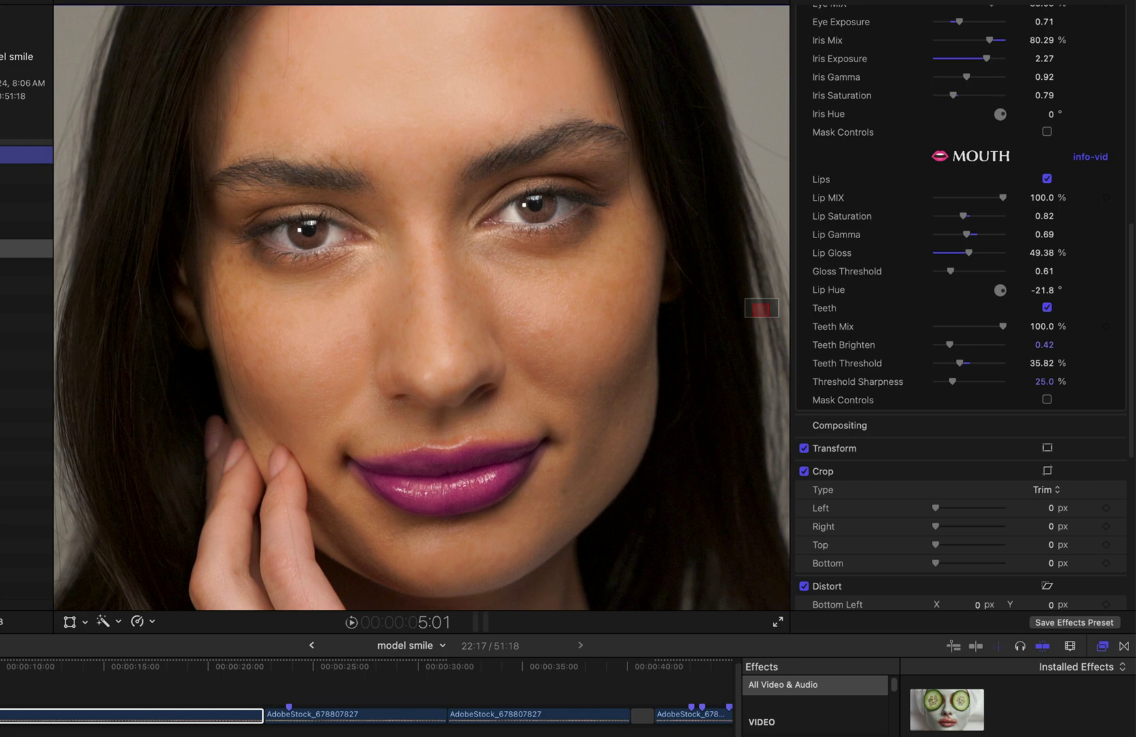
pyautogui.click(4, 715)
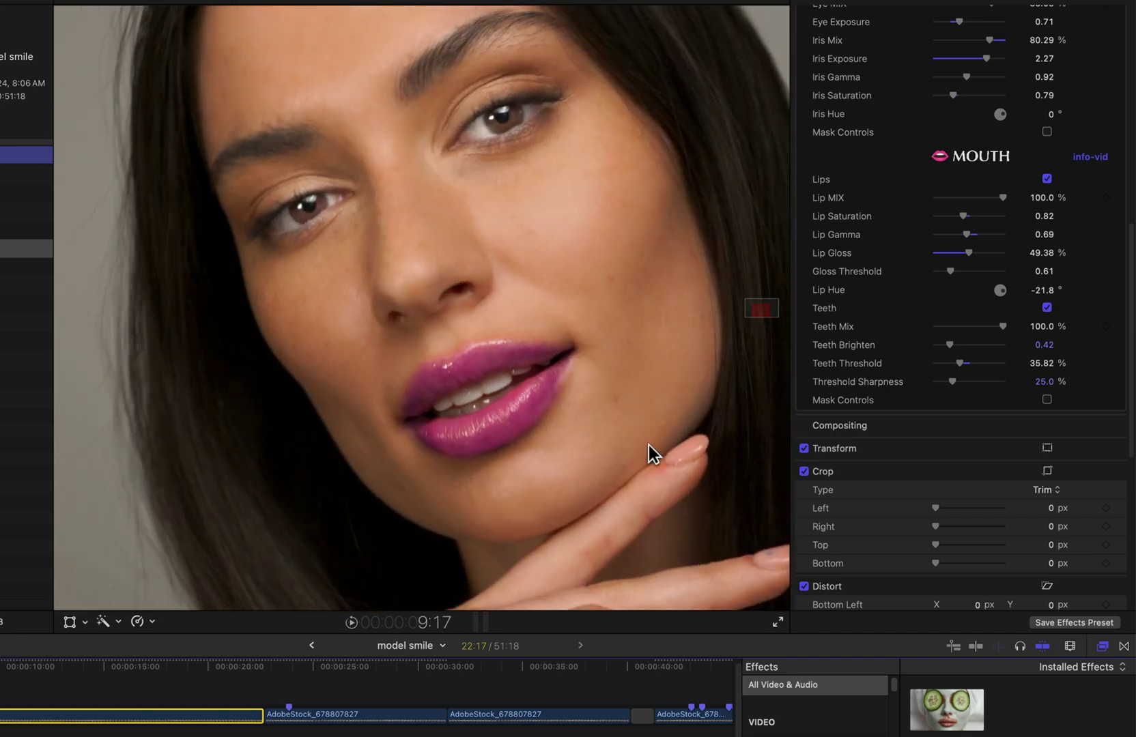
pyautogui.scroll(4, 892, 213)
pyautogui.scroll(3, 990, 217)
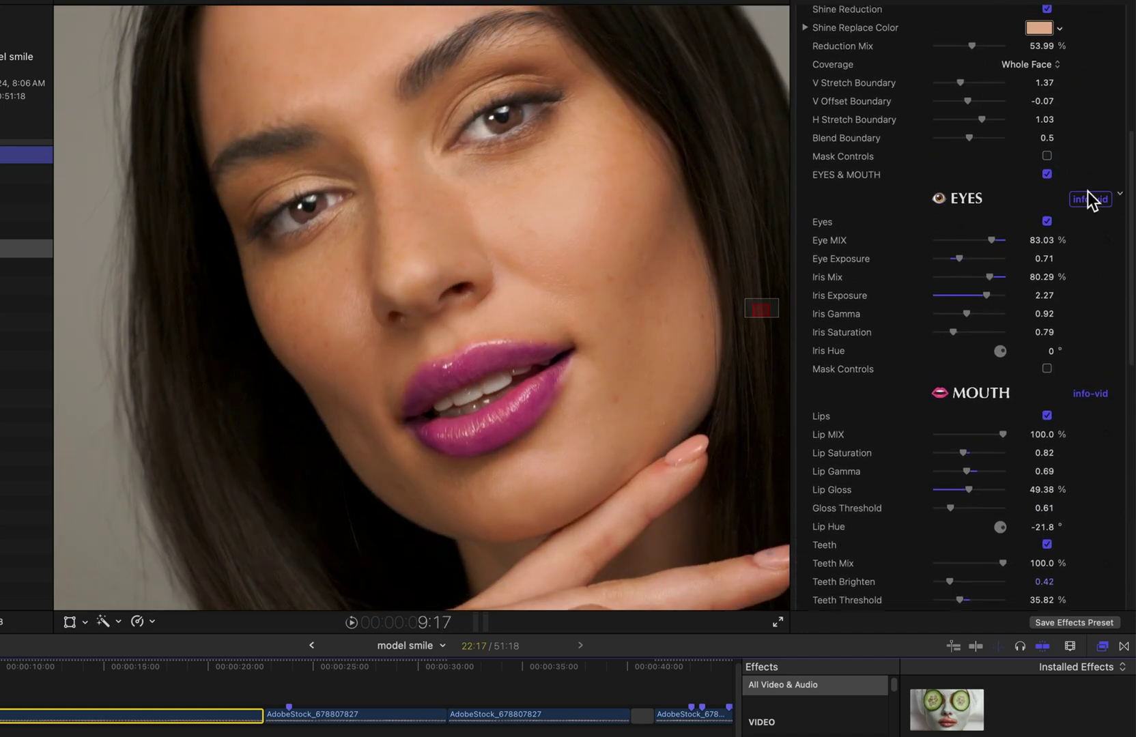
pyautogui.scroll(1, 1090, 198)
pyautogui.scroll(3, 1053, 63)
# Turn off Skin Smoothing, toggling it back on once to compare.
pyautogui.click(1047, 63)
pyautogui.click(1047, 62)
pyautogui.click(1047, 63)
# Turn off the Eyes enhancements, toggling them back on once to compare.
pyautogui.scroll(-2, 1054, 124)
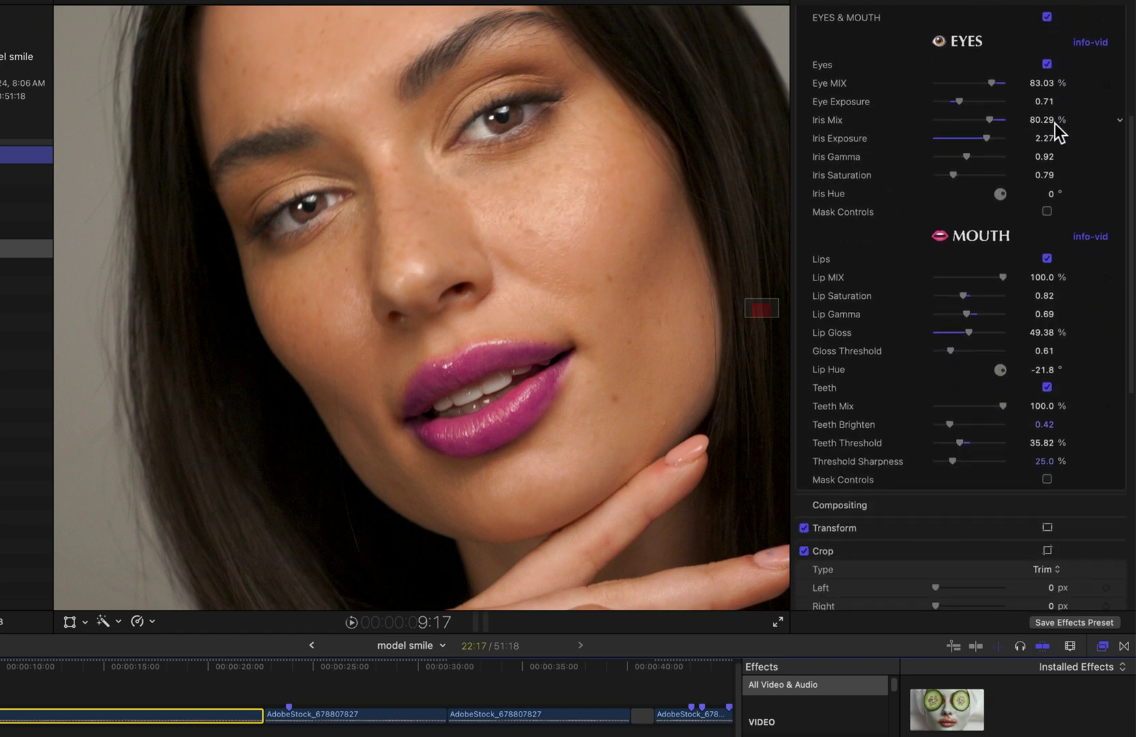
pyautogui.click(1047, 64)
pyautogui.click(1047, 64)
pyautogui.click(1047, 64)
pyautogui.scroll(5, 1063, 118)
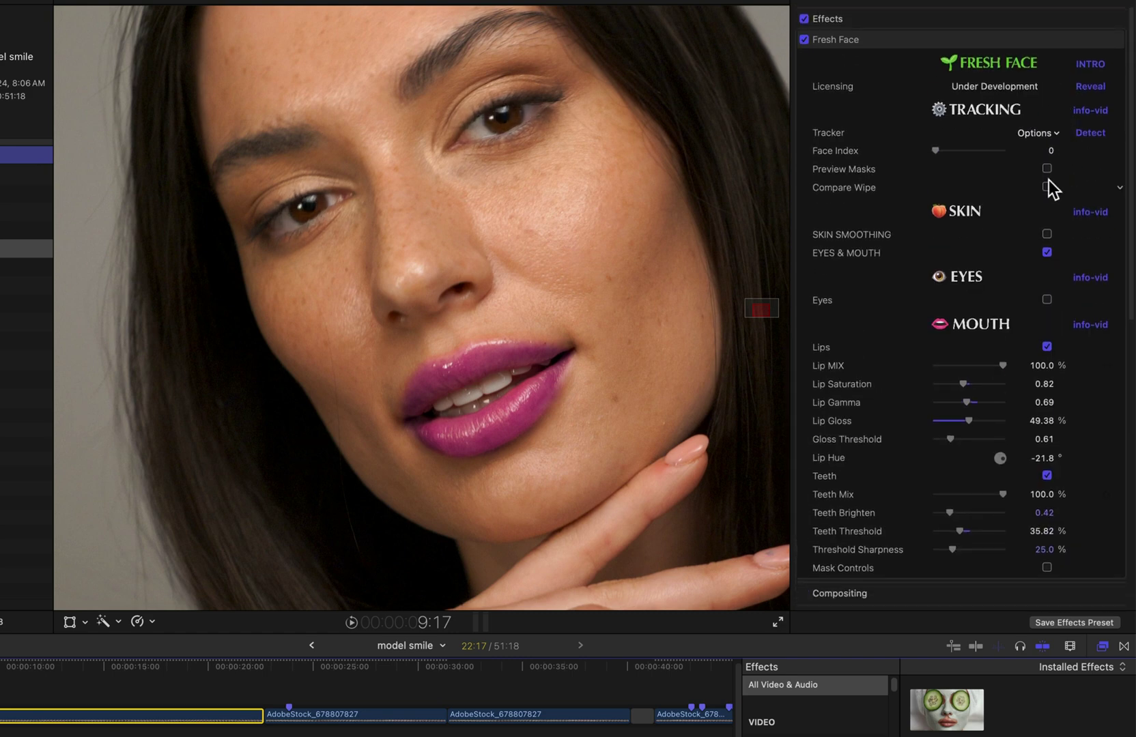
# Preview the masks on the broad-smile frame near 12:06 and toggle the Lips effect off and on.
pyautogui.click(1046, 169)
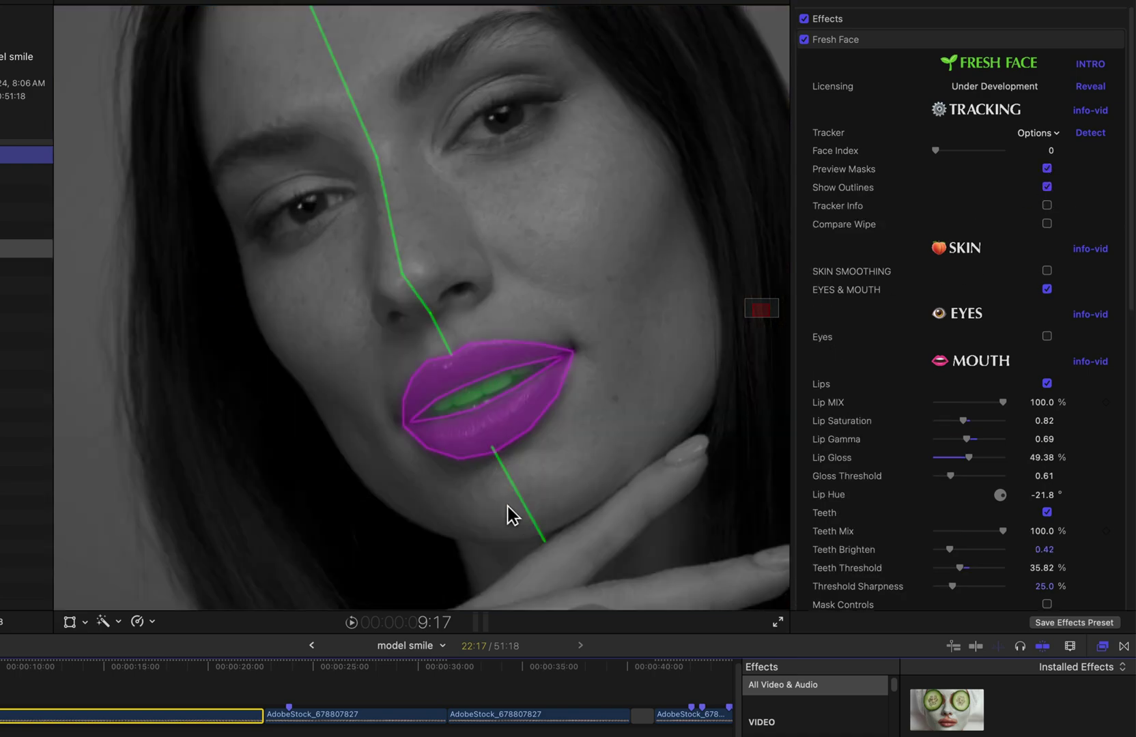
pyautogui.moveTo(3, 681); pyautogui.dragTo(46, 677)
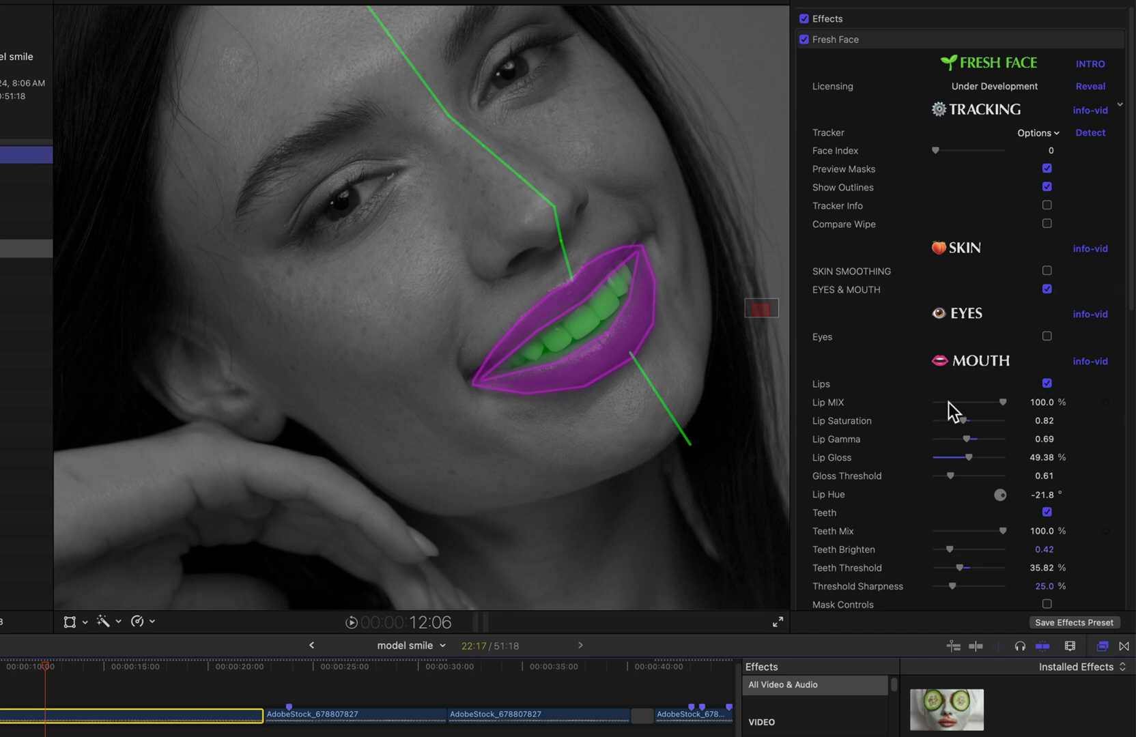
pyautogui.click(1046, 384)
pyautogui.click(1046, 383)
# Toggle Teeth whitening off and back on to compare.
pyautogui.scroll(-3, 1047, 420)
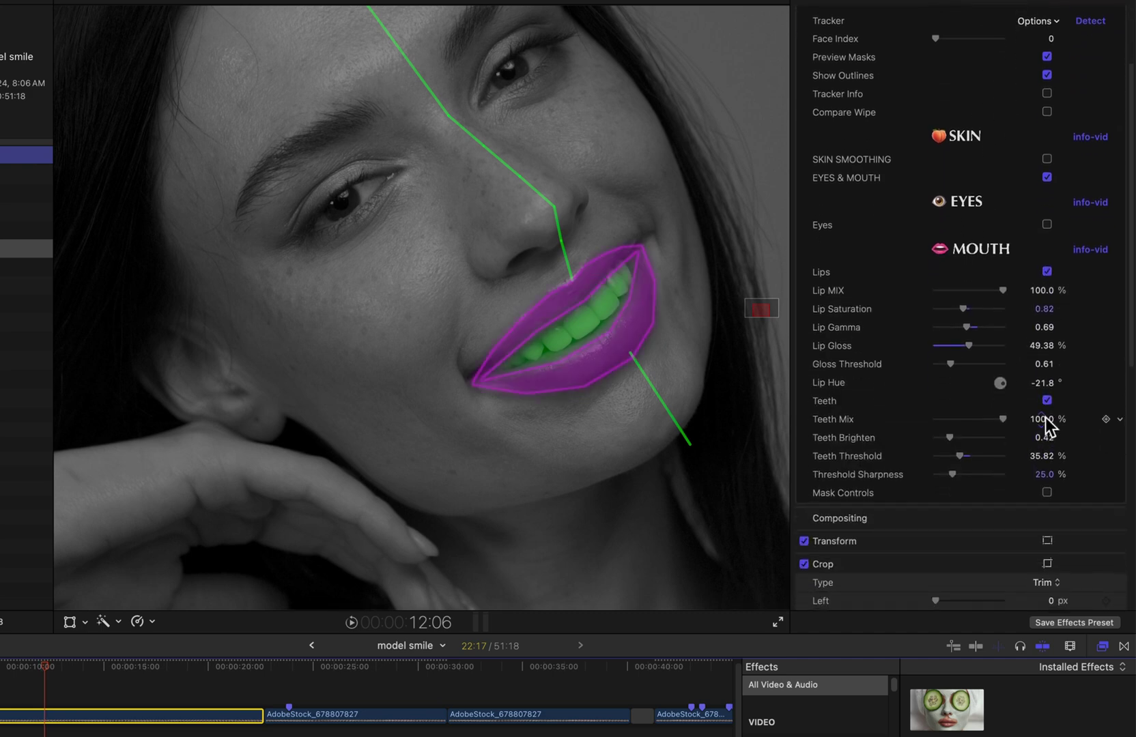
pyautogui.click(1046, 401)
pyautogui.click(1047, 400)
pyautogui.scroll(3, 972, 320)
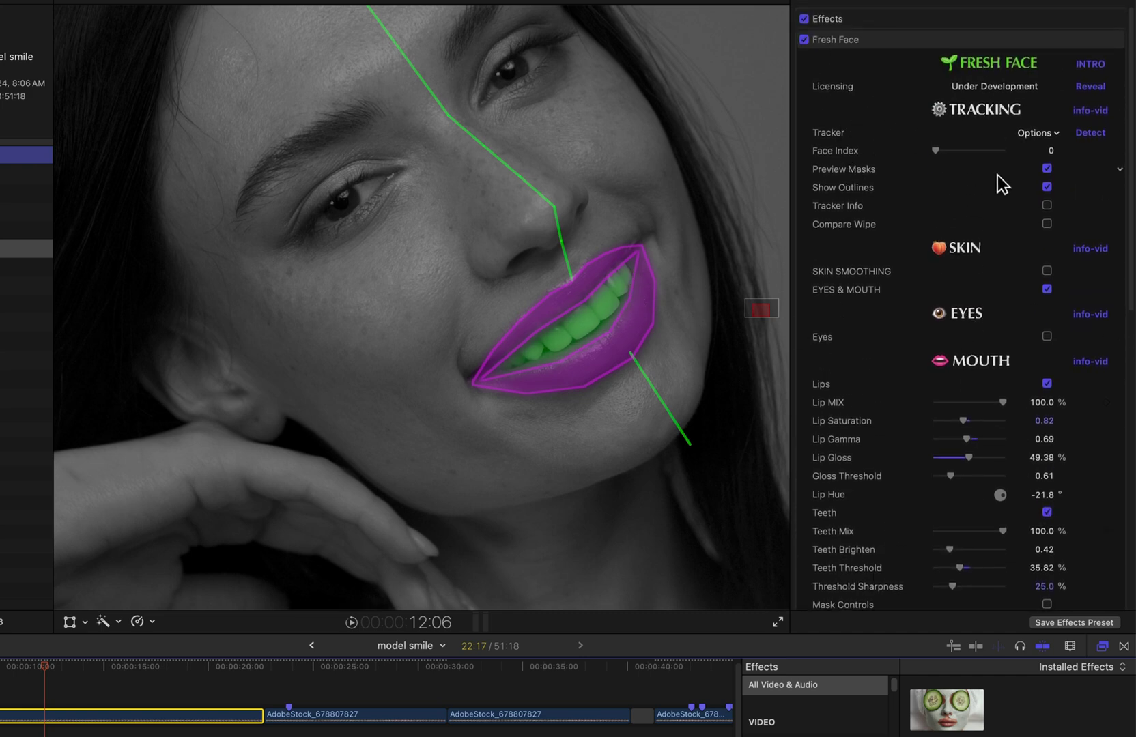
# Hide the mask preview and tune lips to 81.25% mix, 1.16 saturation, 31.21% gloss, -20.5° hue.
pyautogui.click(1046, 168)
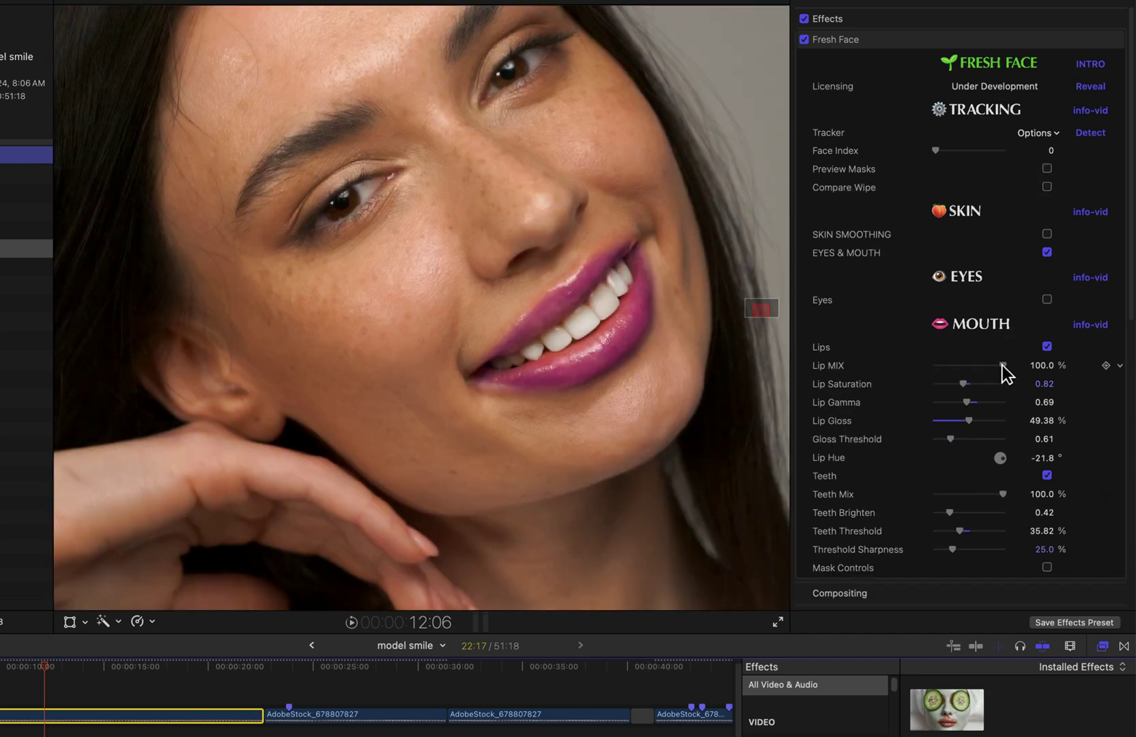
pyautogui.moveTo(1002, 364)
pyautogui.mouseDown()
pyautogui.moveTo(880, 373)
pyautogui.moveTo(991, 365)
pyautogui.mouseUp()
pyautogui.moveTo(963, 384); pyautogui.dragTo(958, 444)
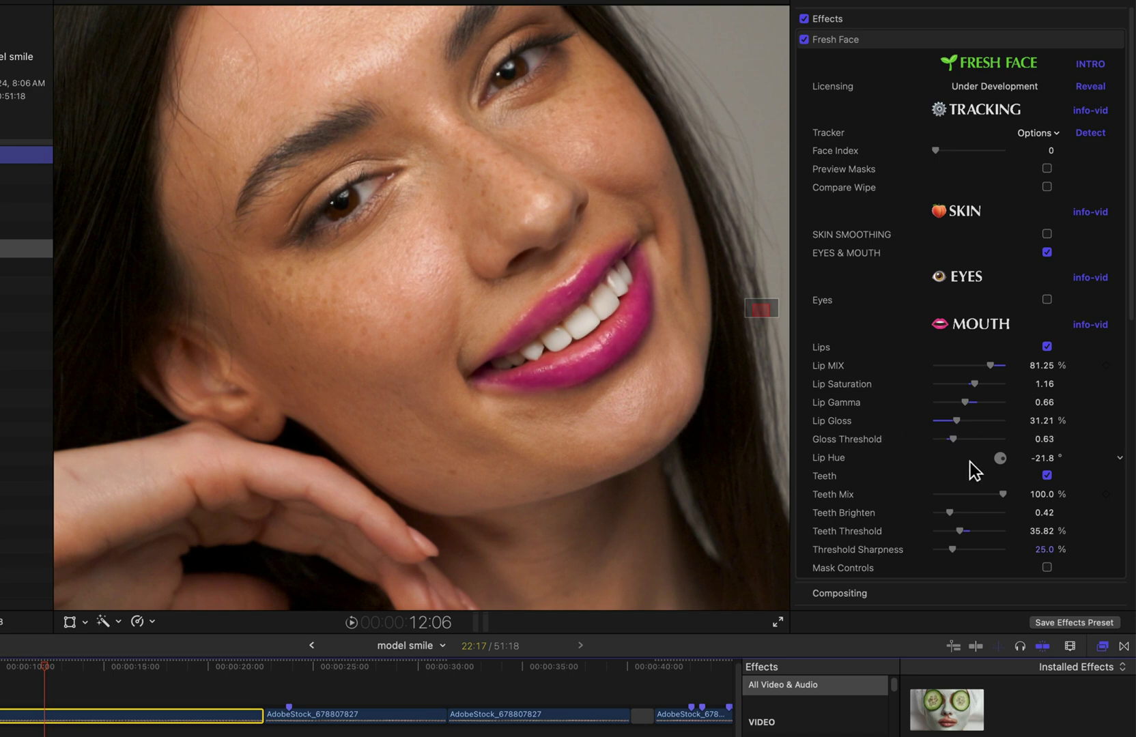
pyautogui.moveTo(1044, 458); pyautogui.dragTo(1043, 481)
pyautogui.moveTo(1043, 482); pyautogui.dragTo(1045, 469)
# Compare teeth whitening on/off, then set Brighten 0.73, Threshold 35.01%, Threshold Sharpness 20.95%.
pyautogui.click(1047, 476)
pyautogui.click(1047, 475)
pyautogui.moveTo(1002, 493)
pyautogui.mouseDown()
pyautogui.moveTo(872, 496)
pyautogui.moveTo(1021, 495)
pyautogui.mouseUp()
pyautogui.moveTo(949, 512); pyautogui.dragTo(1075, 549)
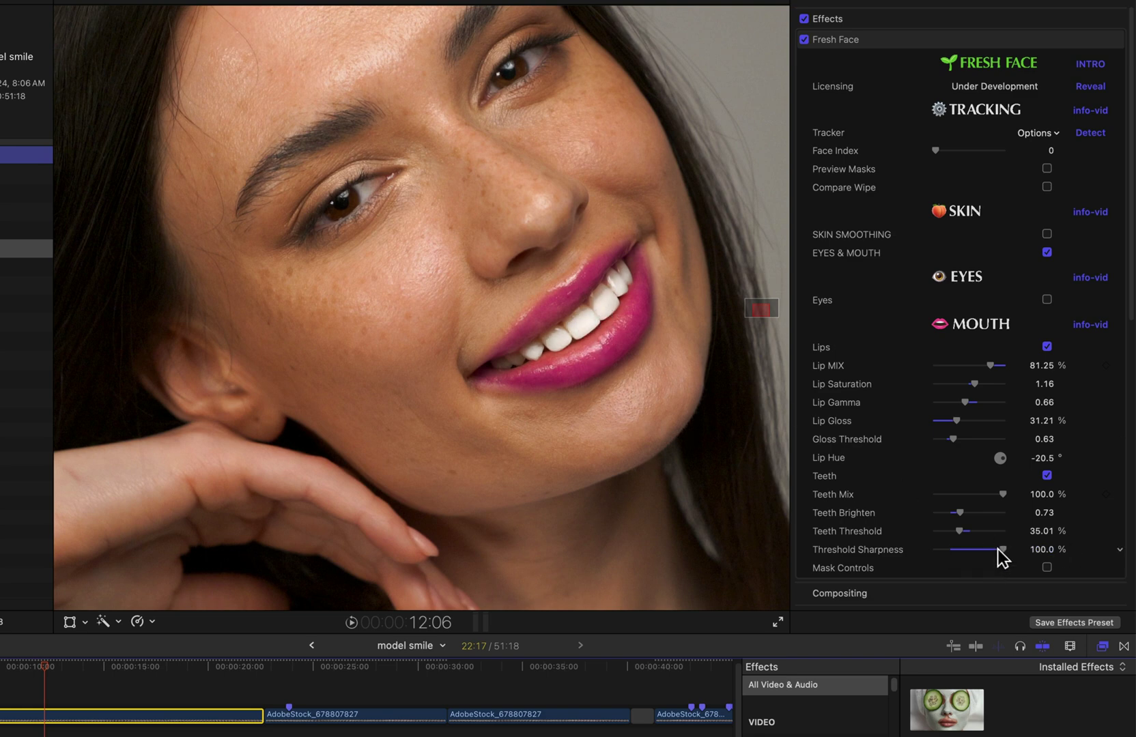
pyautogui.moveTo(1001, 553); pyautogui.dragTo(947, 556)
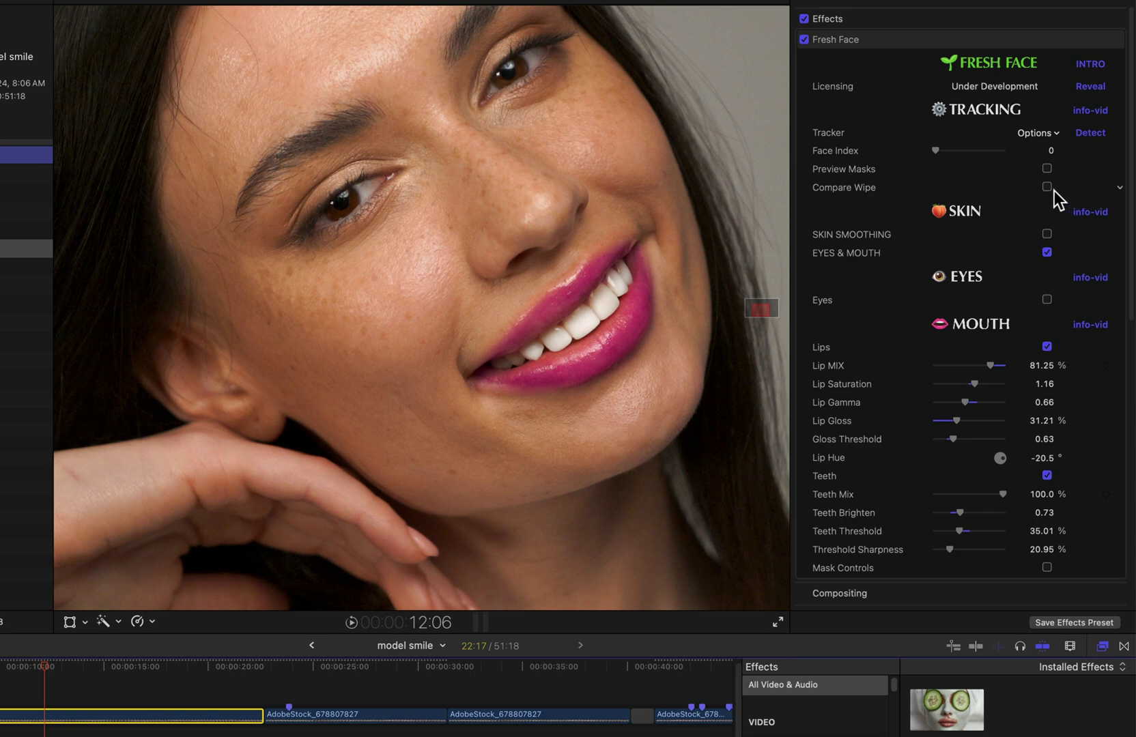
# With masks previewed, enable the mouth Mask Controls and set Lips Inner Expand to 0.69.
pyautogui.click(1047, 169)
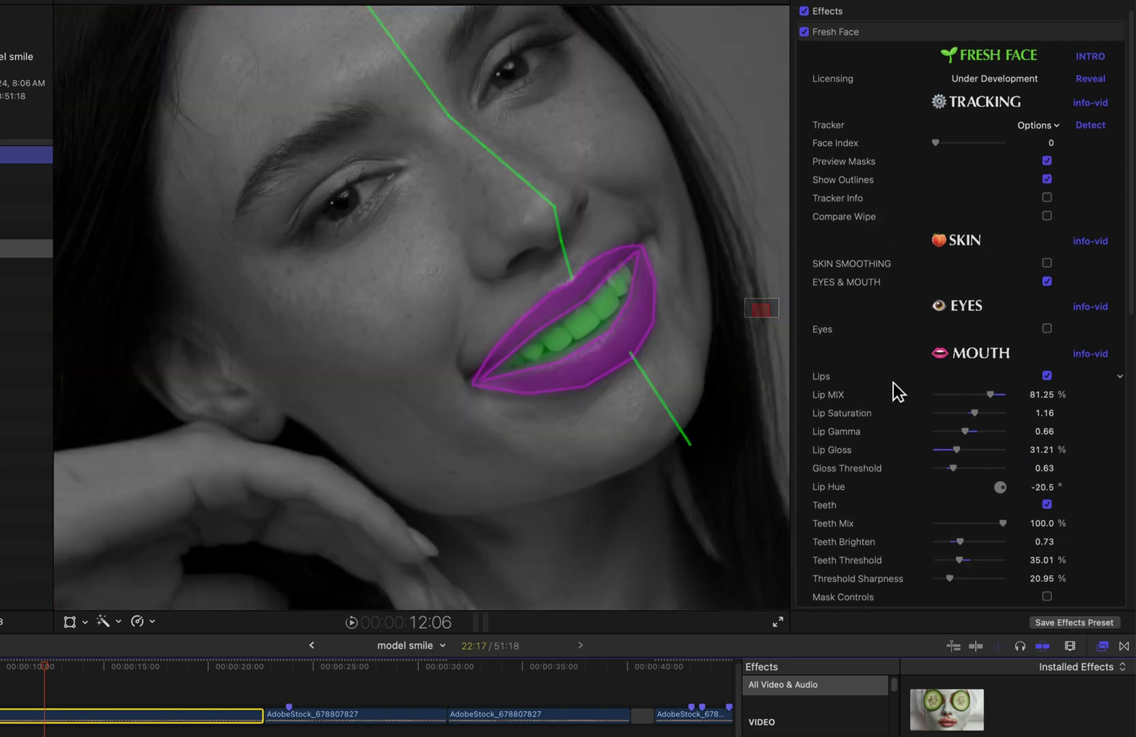
pyautogui.scroll(-5, 892, 384)
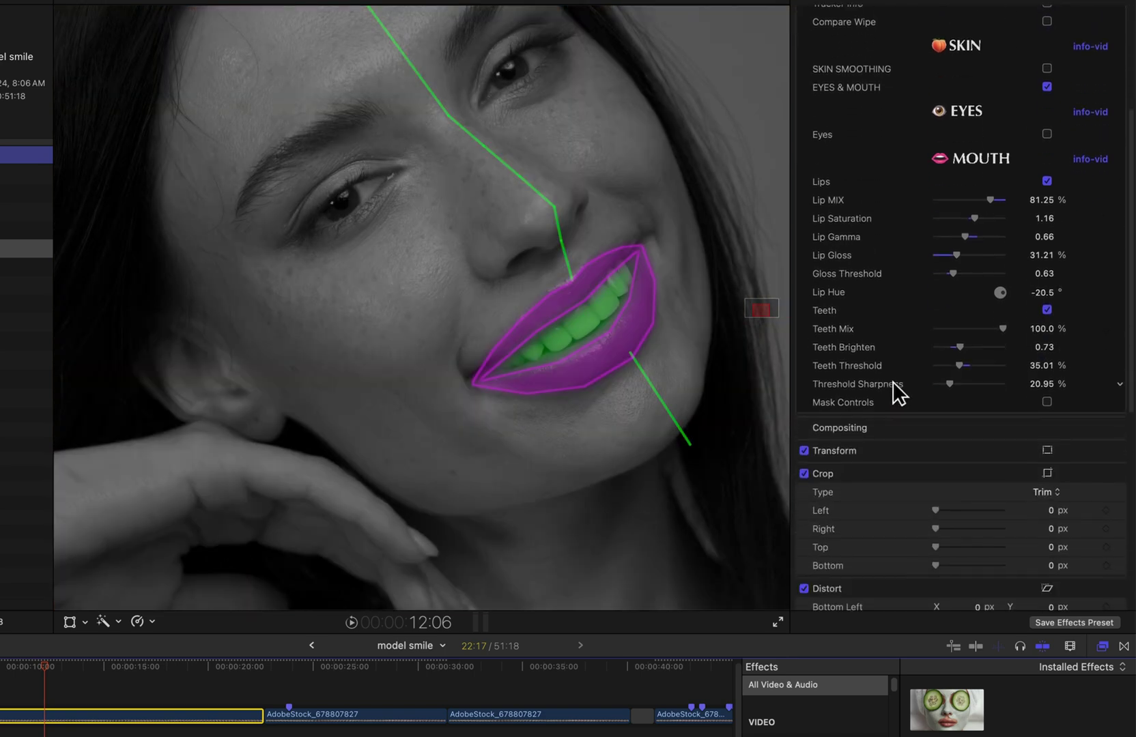
pyautogui.click(1047, 400)
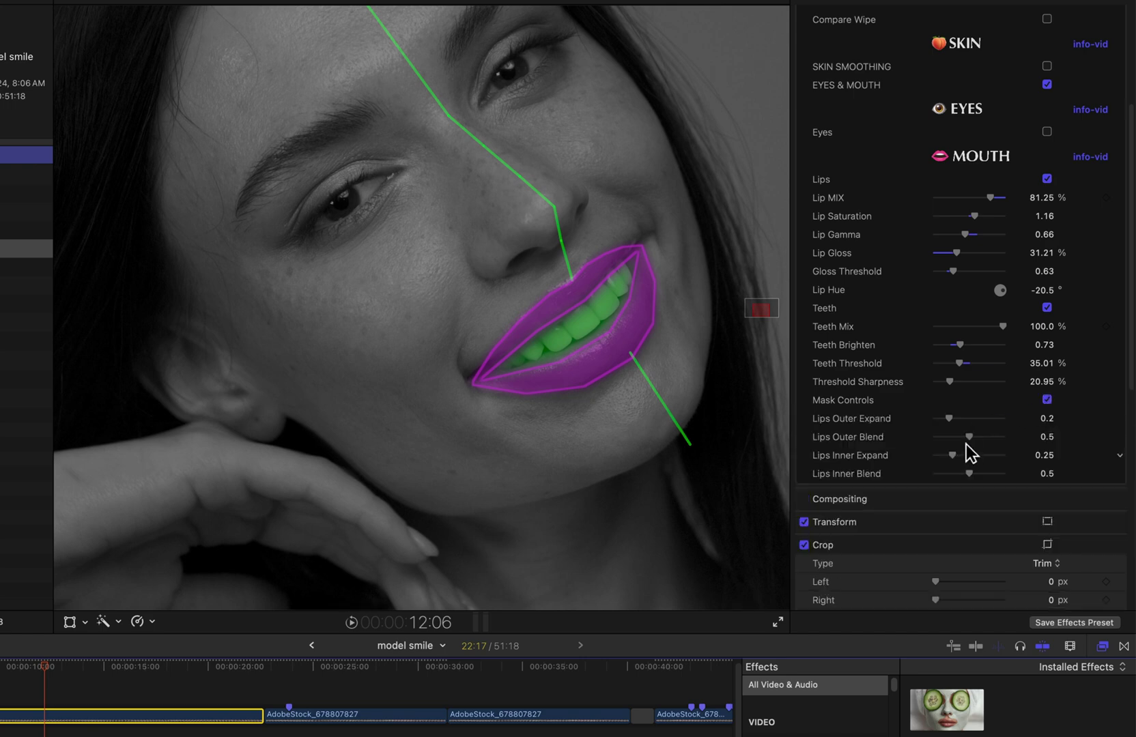
pyautogui.moveTo(953, 455)
pyautogui.mouseDown()
pyautogui.moveTo(1002, 464)
pyautogui.moveTo(934, 471)
pyautogui.moveTo(986, 466)
pyautogui.moveTo(963, 457)
pyautogui.mouseUp()
pyautogui.scroll(5, 967, 438)
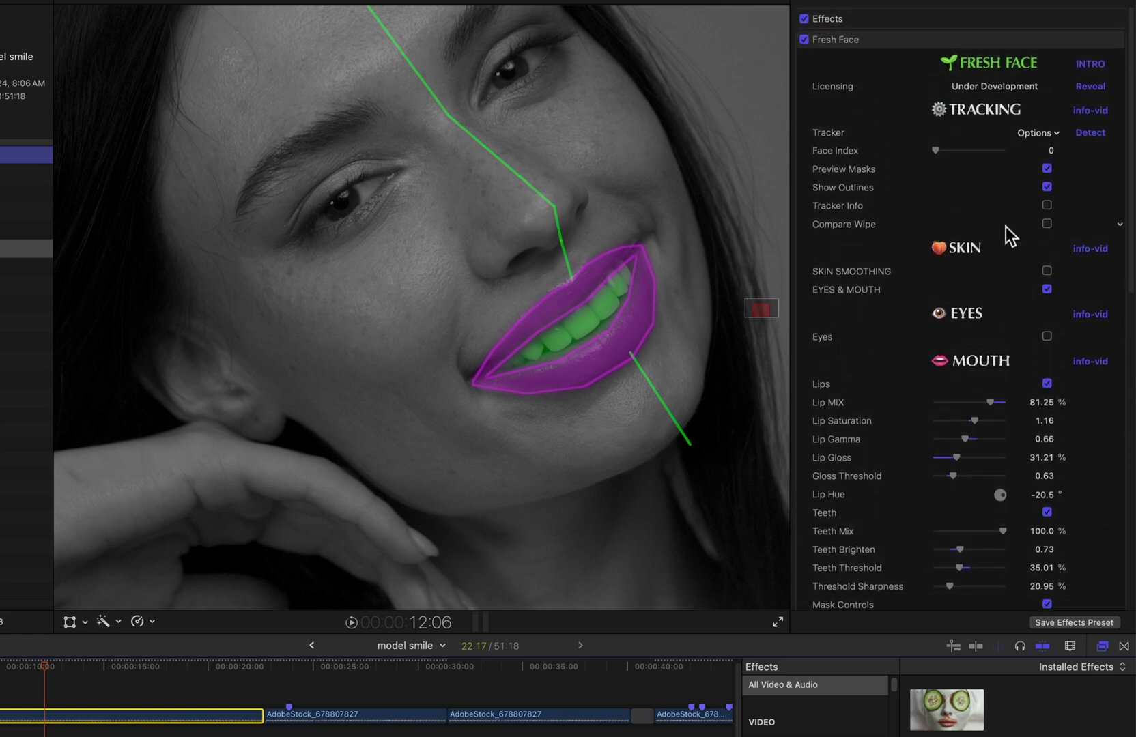
pyautogui.click(1046, 169)
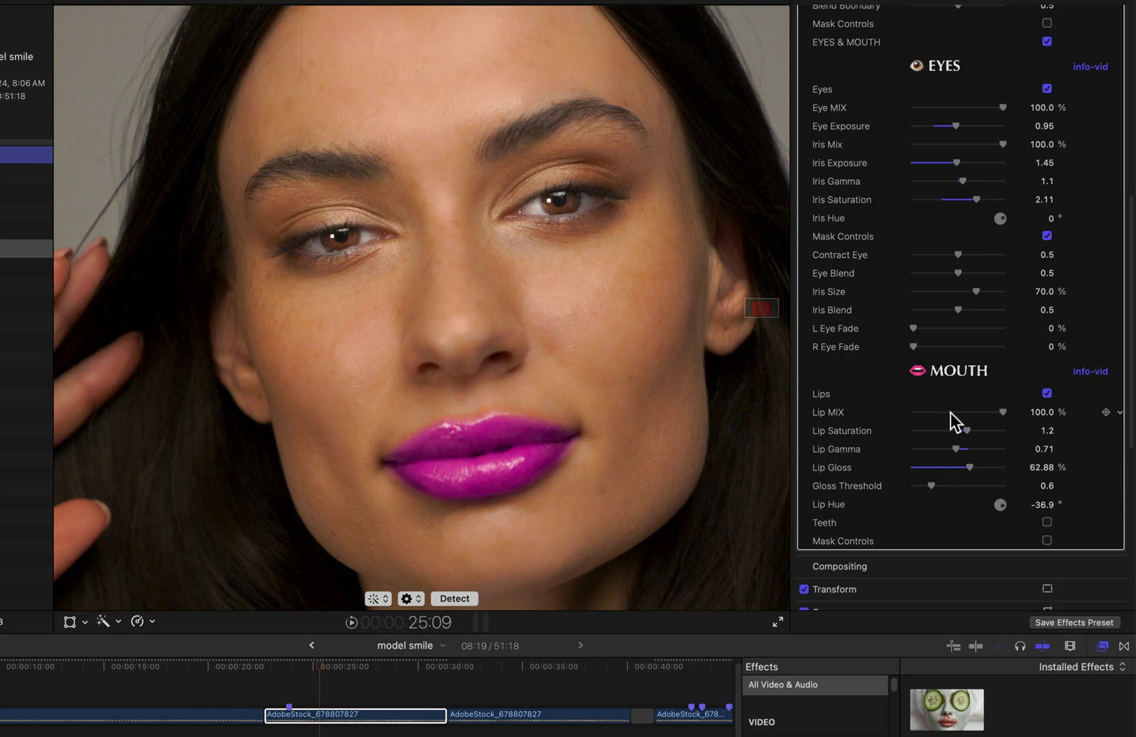
# Park the playhead in the second clip at about 23:07.
pyautogui.moveTo(321, 666); pyautogui.dragTo(277, 663)
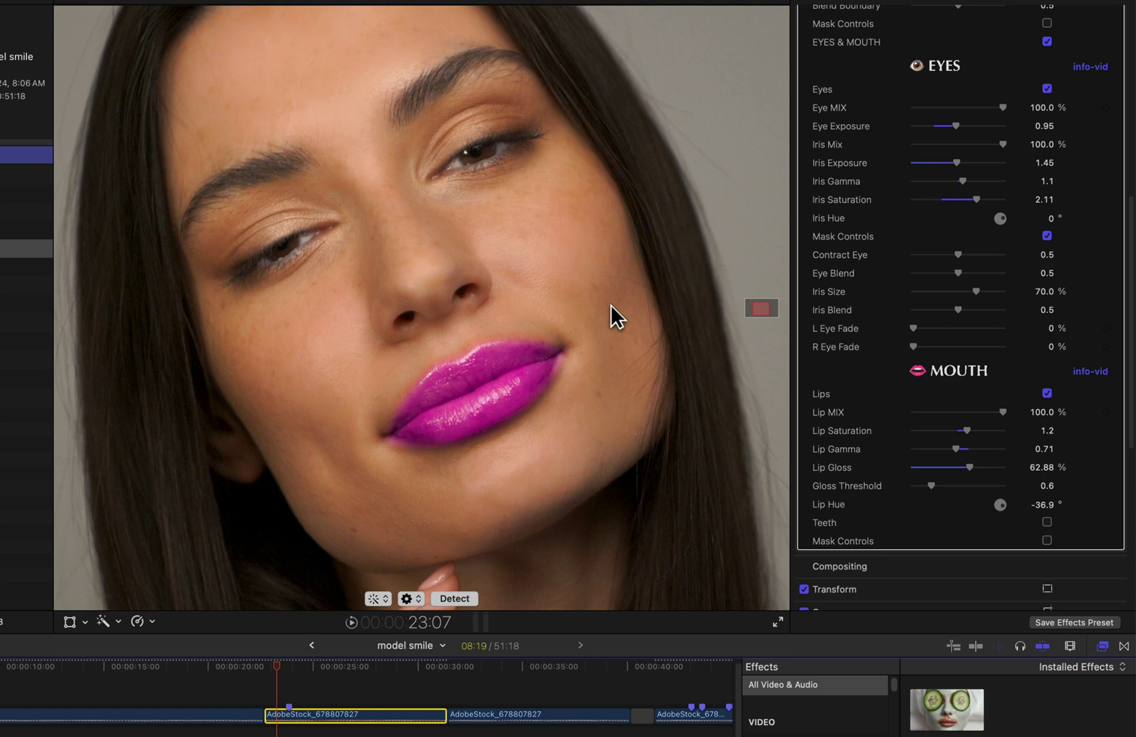
# Play forward and in reverse through the hand occlusion to reveal lip colour on the hand.
pyautogui.press('space')
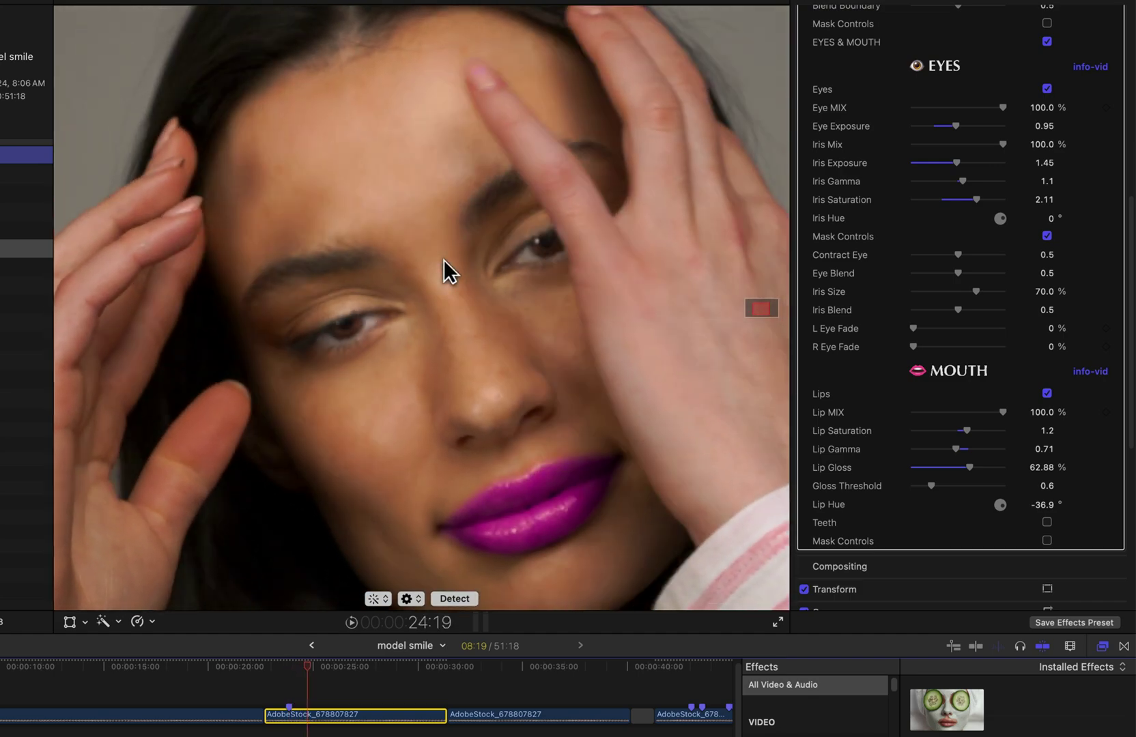
pyautogui.press('j')
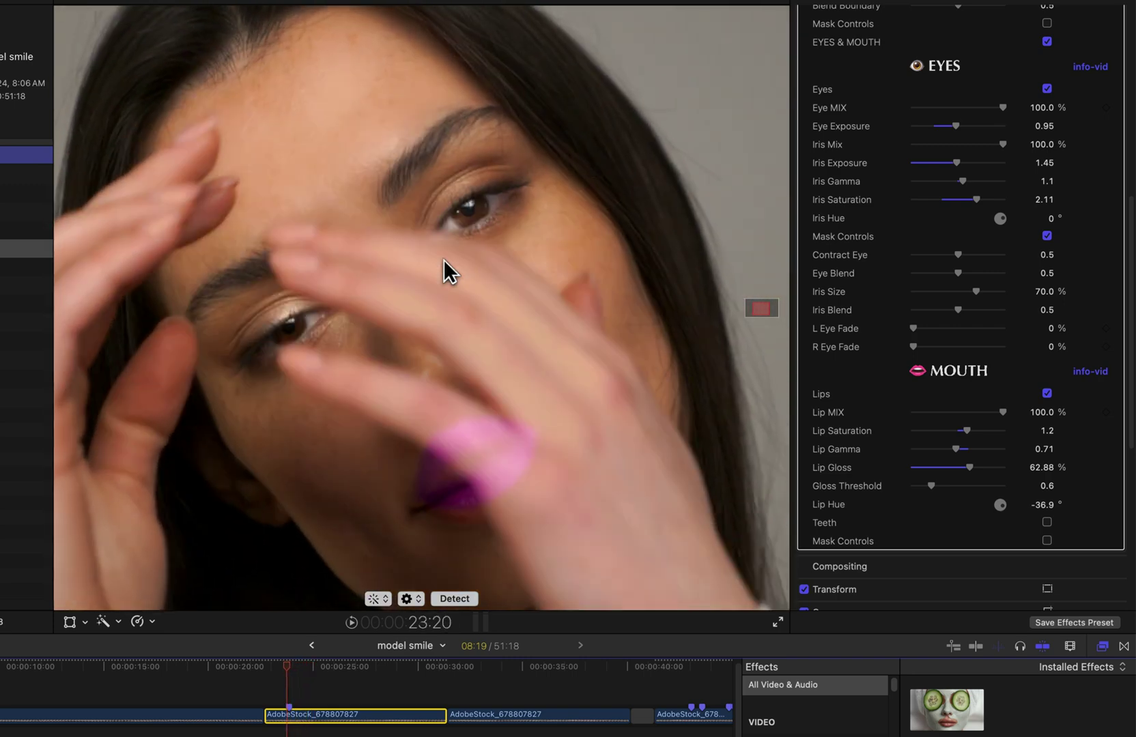
pyautogui.press('l')
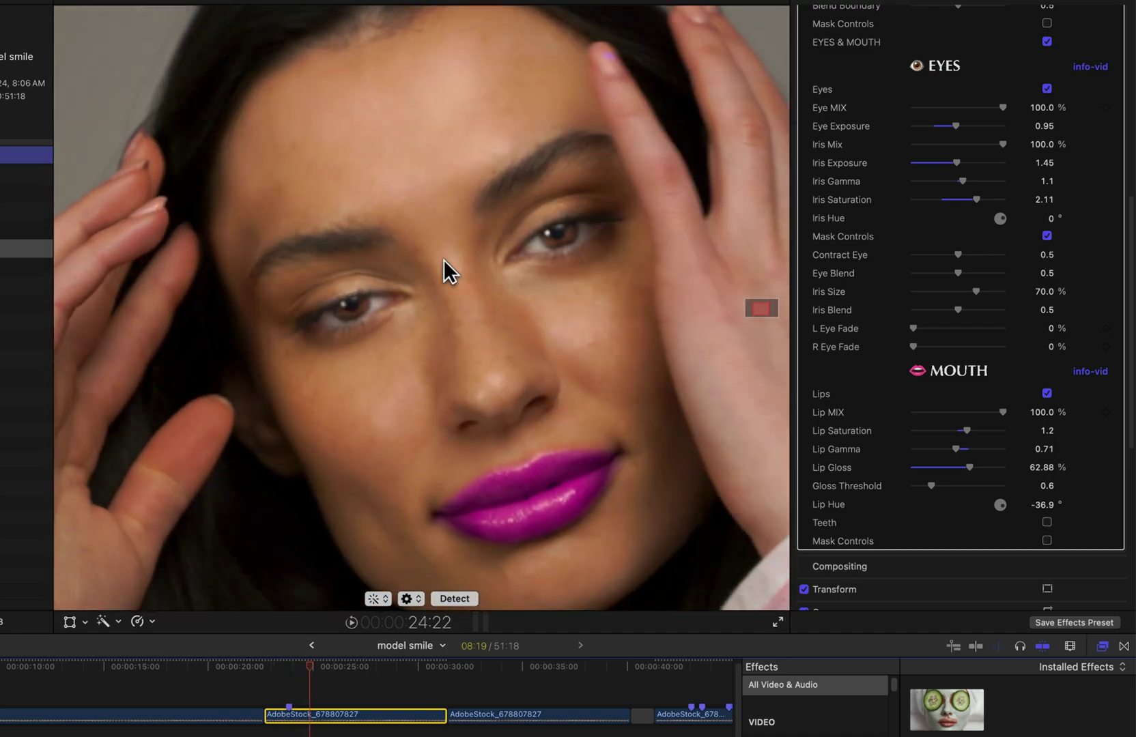
pyautogui.press('Left')
pyautogui.press('Left')
# Review the occlusion in reverse, then move to about 32:11 in the third clip, before hands cover the face.
pyautogui.press('j')
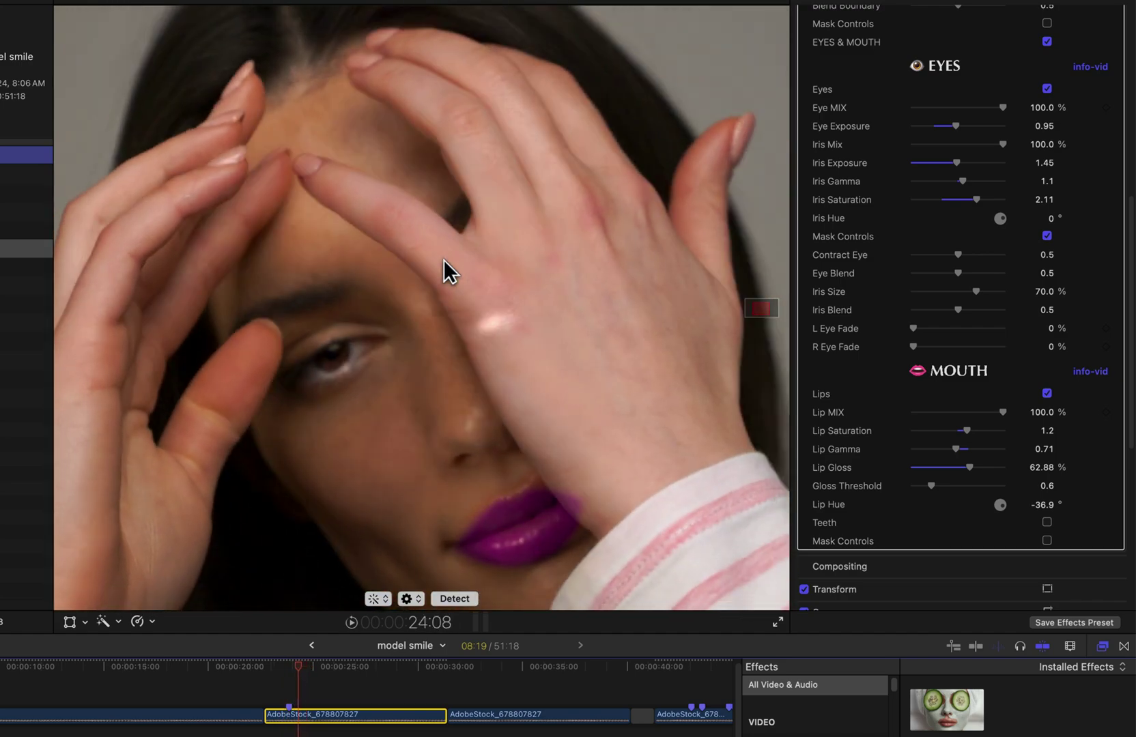
pyautogui.press('k')
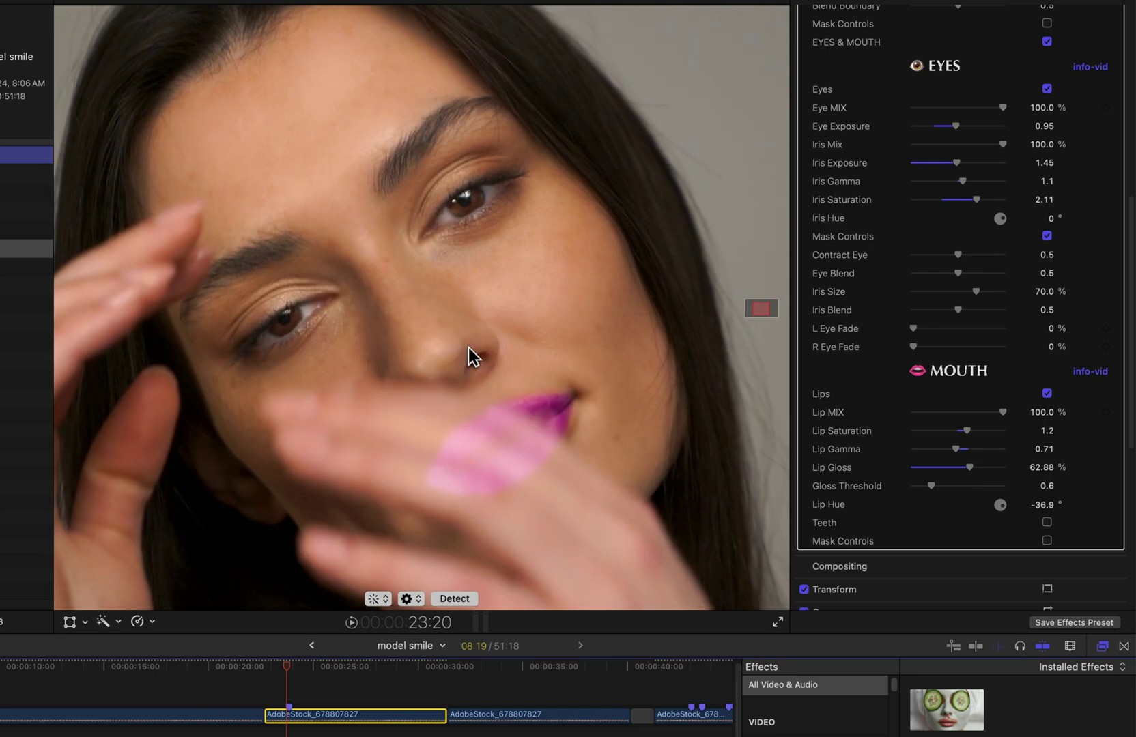
pyautogui.click(459, 667)
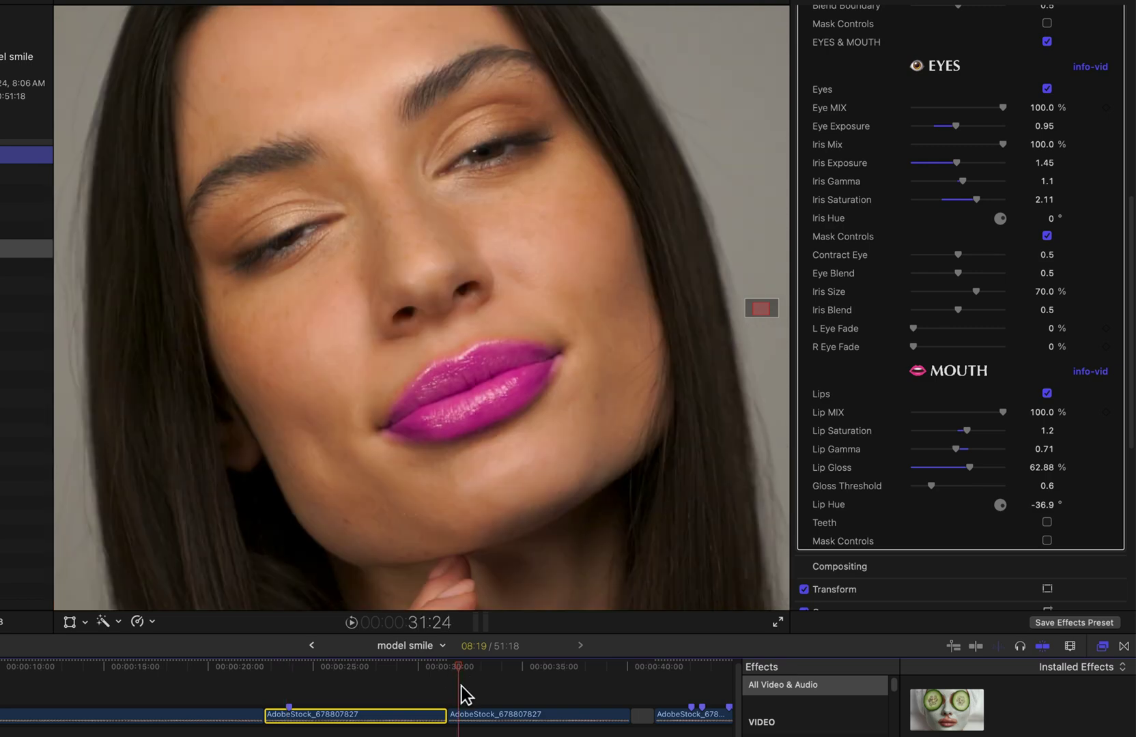
pyautogui.moveTo(460, 666); pyautogui.dragTo(468, 667)
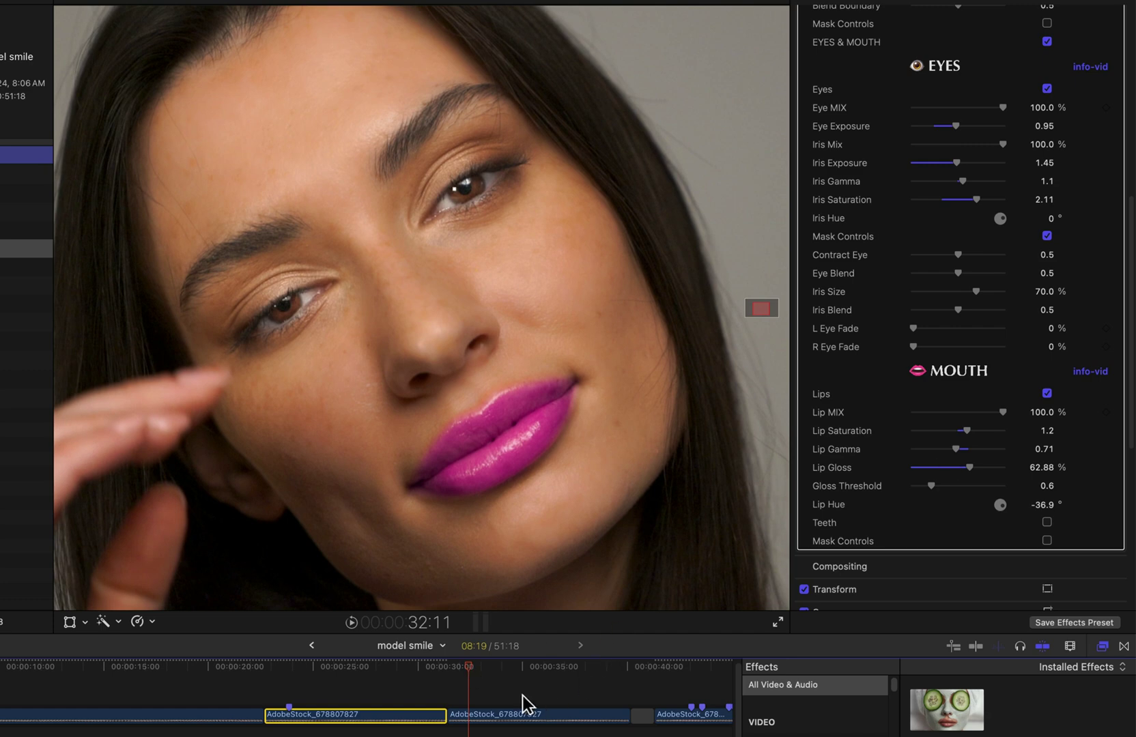
pyautogui.scroll(10, 900, 388)
pyautogui.scroll(-10, 897, 377)
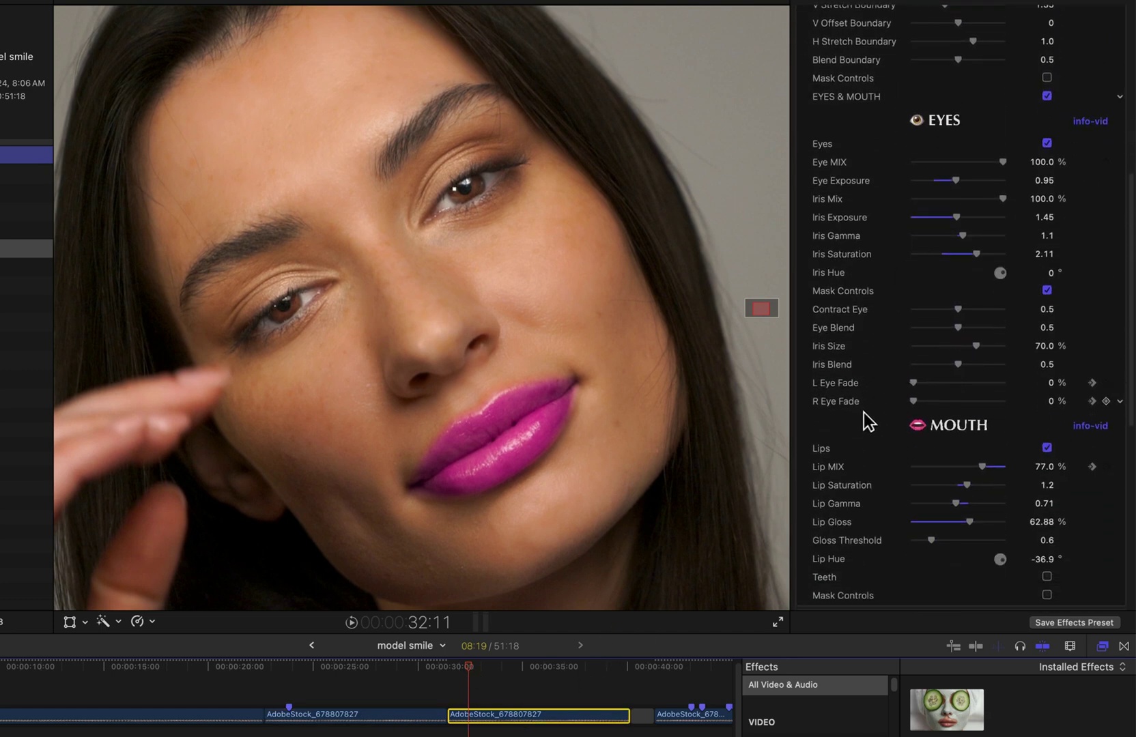
pyautogui.scroll(-2, 881, 388)
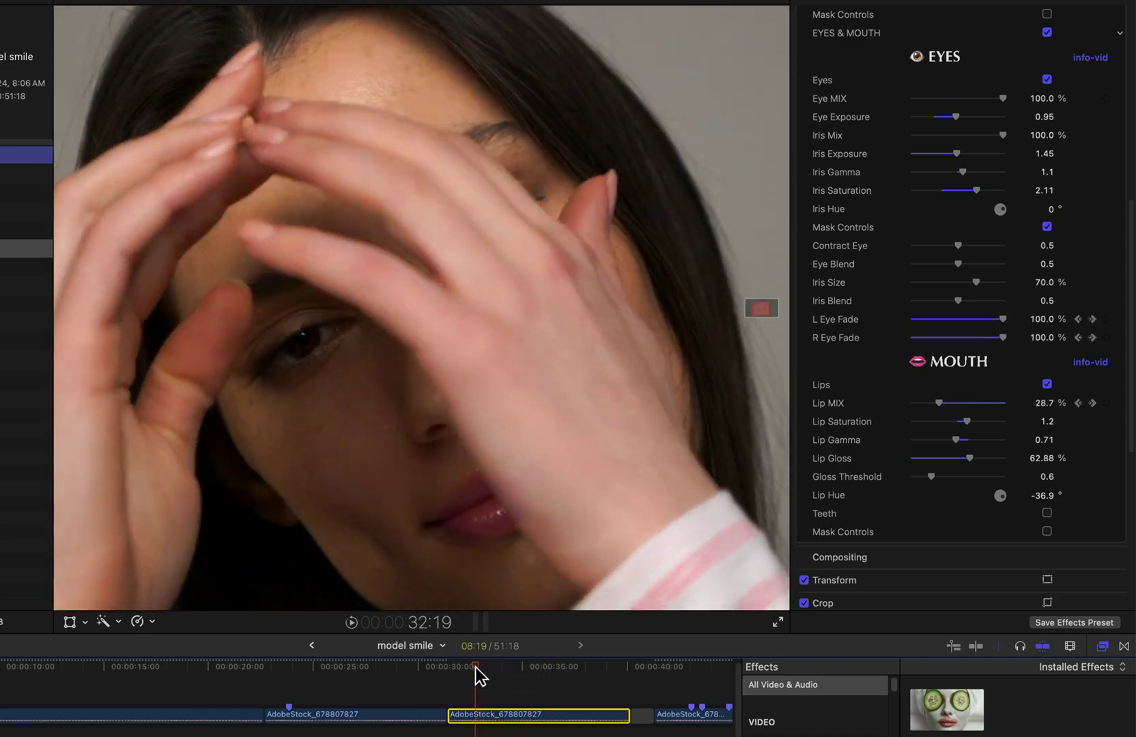
# Move the playhead to 33:14, where the hands cover the face.
pyautogui.click(491, 668)
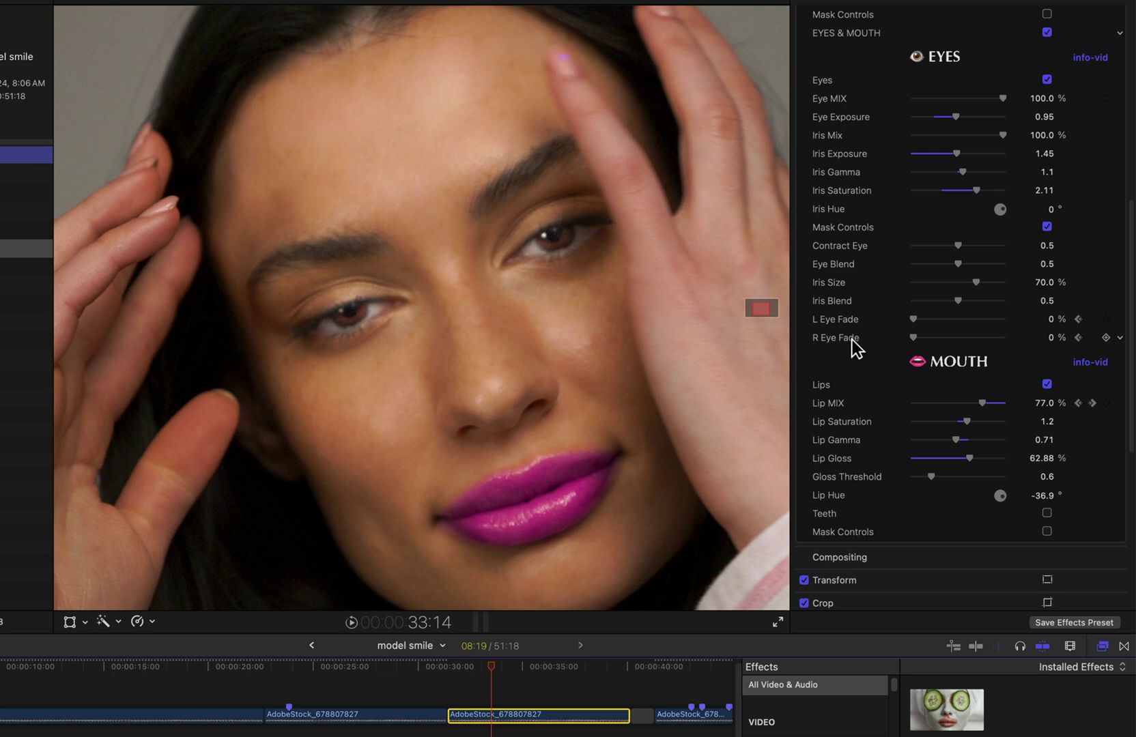